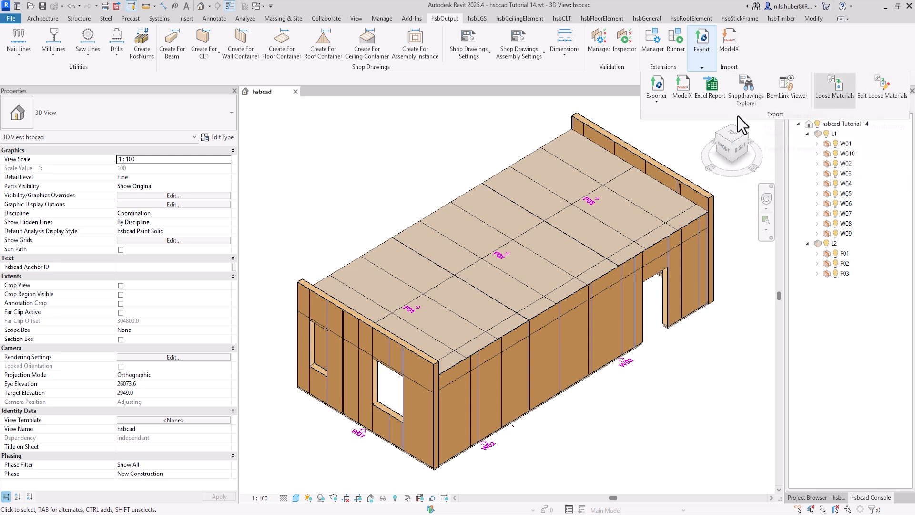
Run the hsbcad Exporter in configuration mode with the WUP group and Item Containers filter, picking wall W01 as the item
{"action": "mouse_move", "coordinate": [699, 61]}
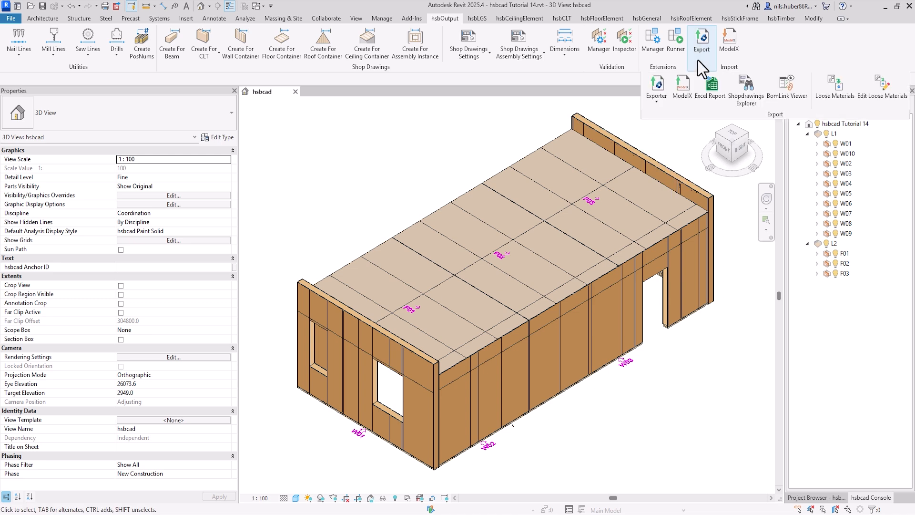
{"action": "left_click", "coordinate": [664, 99]}
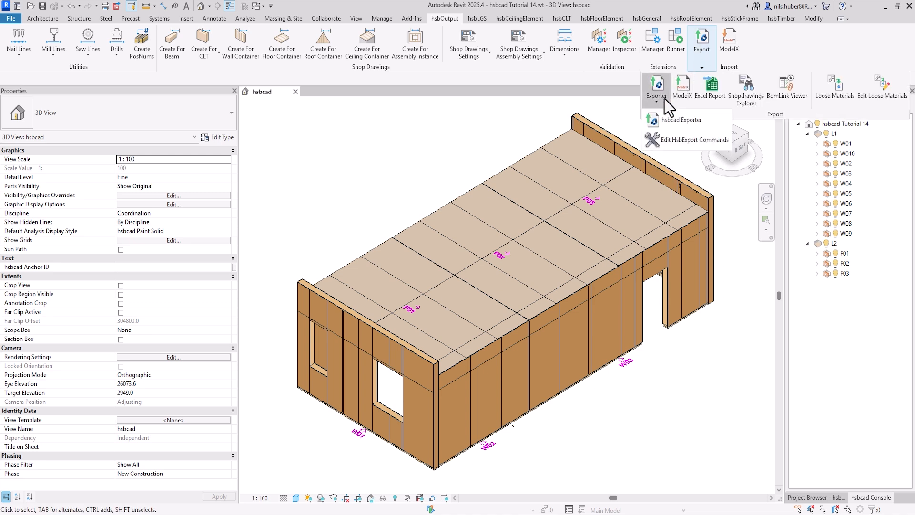
{"action": "left_click", "coordinate": [682, 119]}
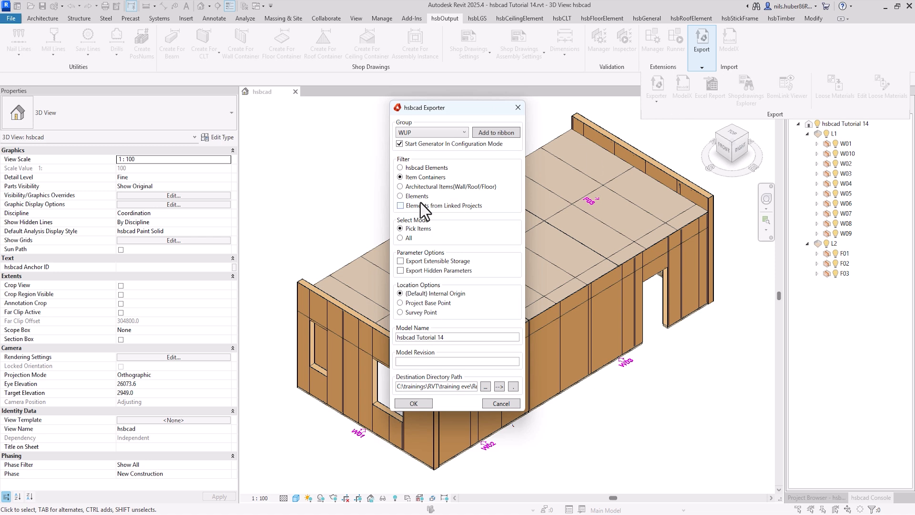
{"action": "left_click", "coordinate": [459, 135]}
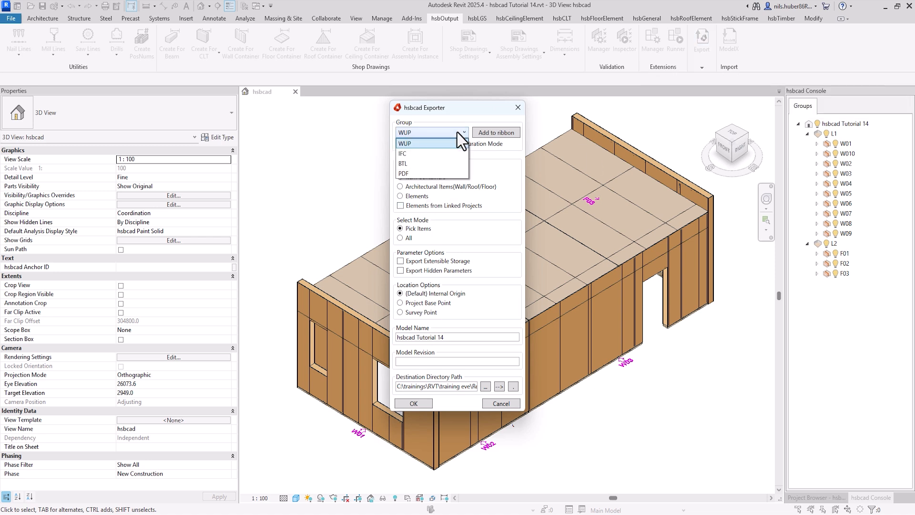
{"action": "left_click", "coordinate": [456, 132]}
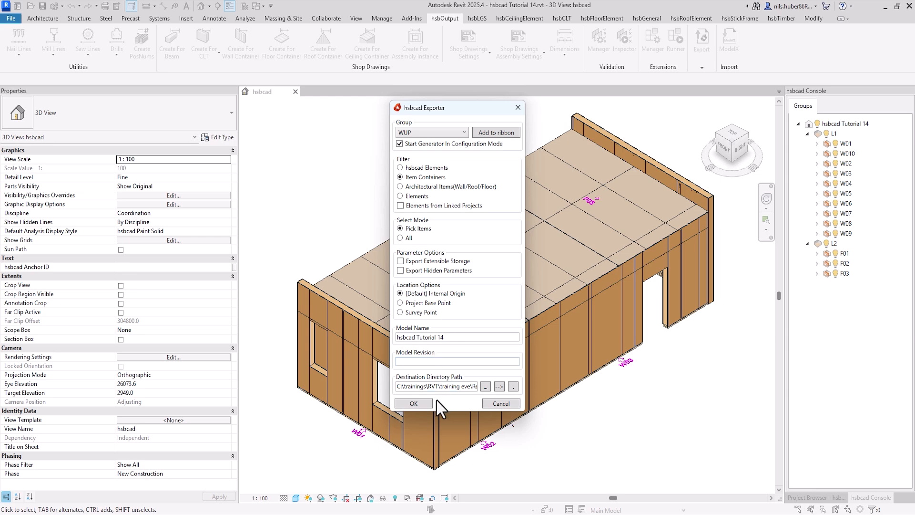
{"action": "left_click", "coordinate": [423, 404]}
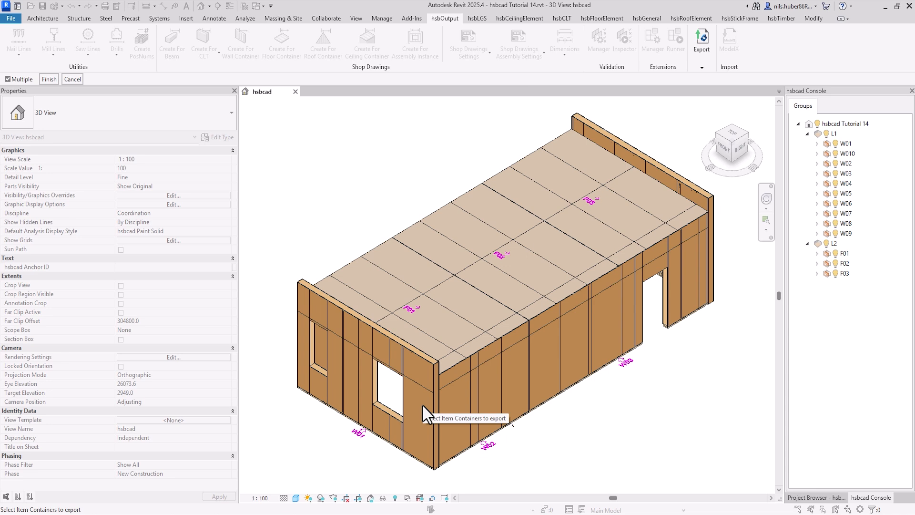
{"action": "left_click", "coordinate": [358, 434]}
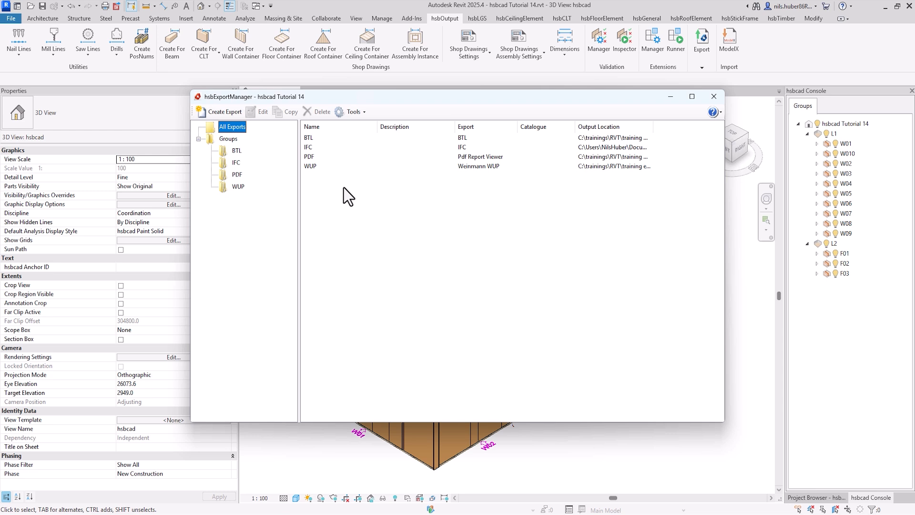
Create a new export named Test using the Hundegger BVN exporter with the Last Used catalogue
{"action": "left_click", "coordinate": [213, 114]}
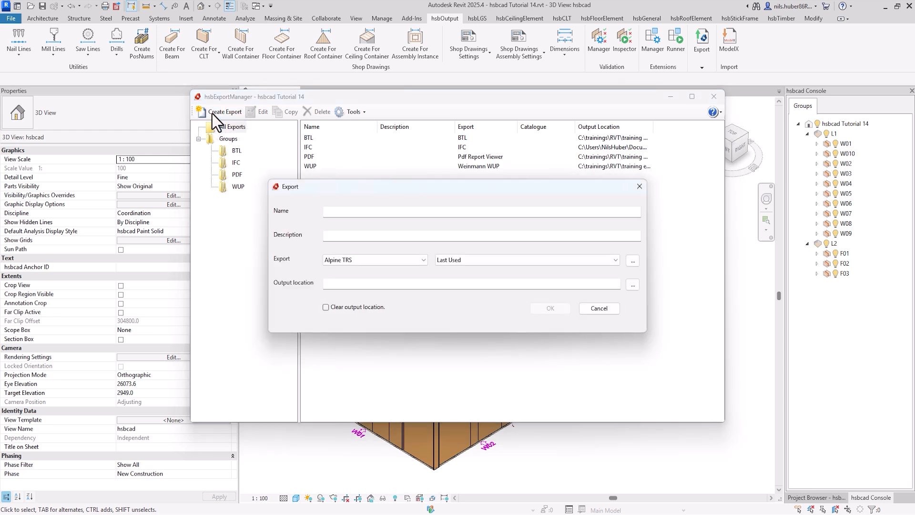
{"action": "left_click", "coordinate": [335, 213]}
{"action": "type", "text": "Test"}
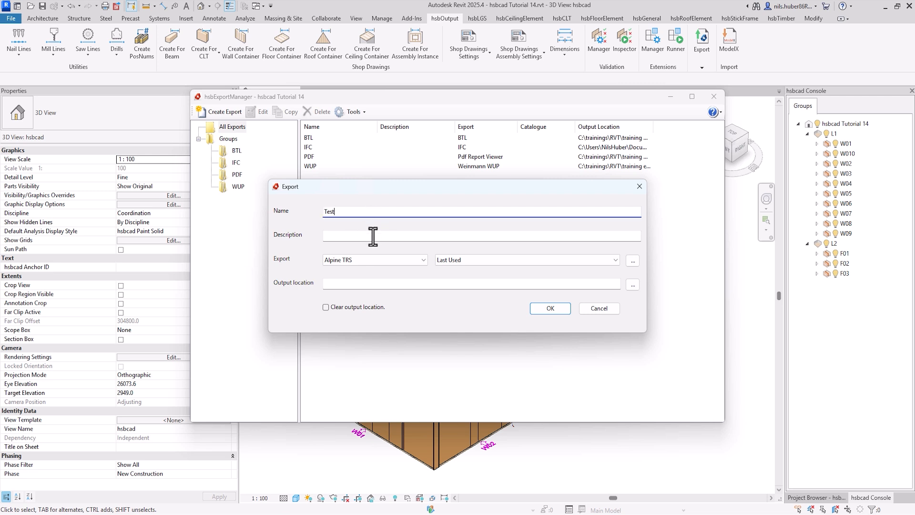
{"action": "left_click", "coordinate": [423, 260]}
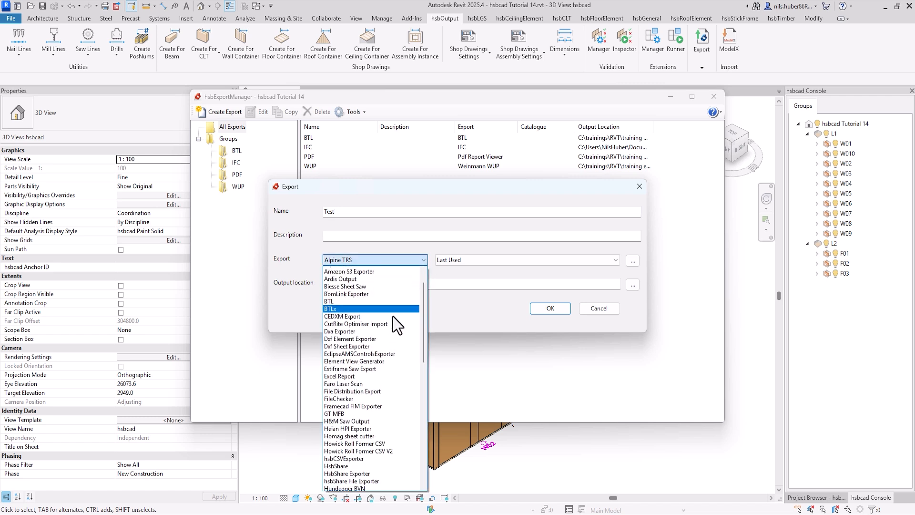
{"action": "scroll", "coordinate": [394, 317], "scroll_direction": "down", "scroll_amount": 3}
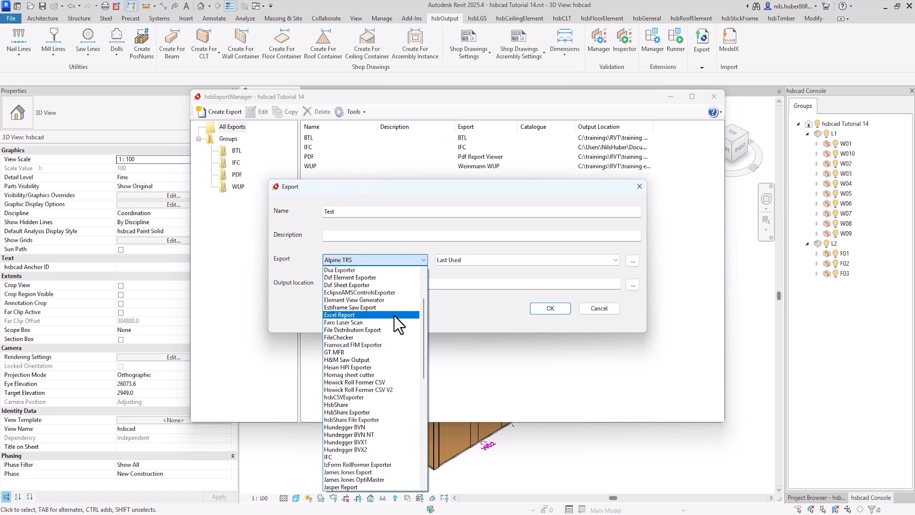
{"action": "left_click", "coordinate": [359, 428]}
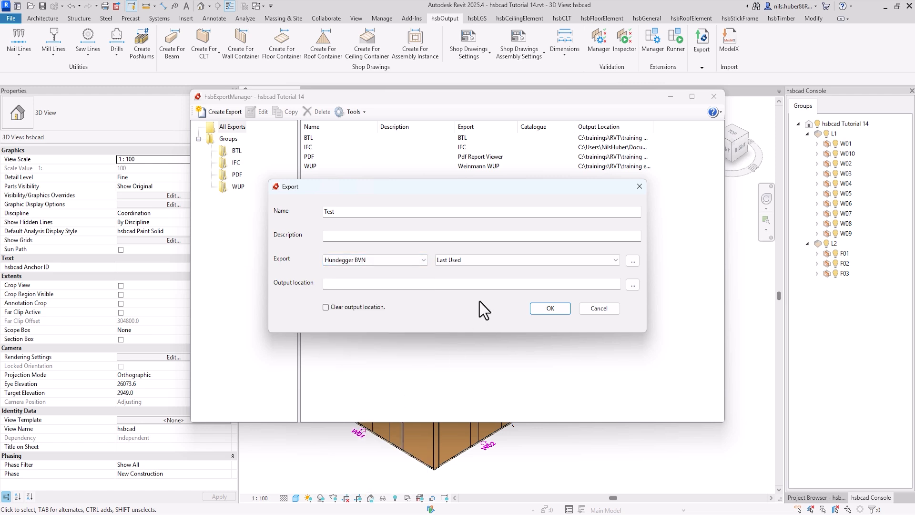
{"action": "left_click", "coordinate": [510, 264]}
{"action": "left_click", "coordinate": [510, 264]}
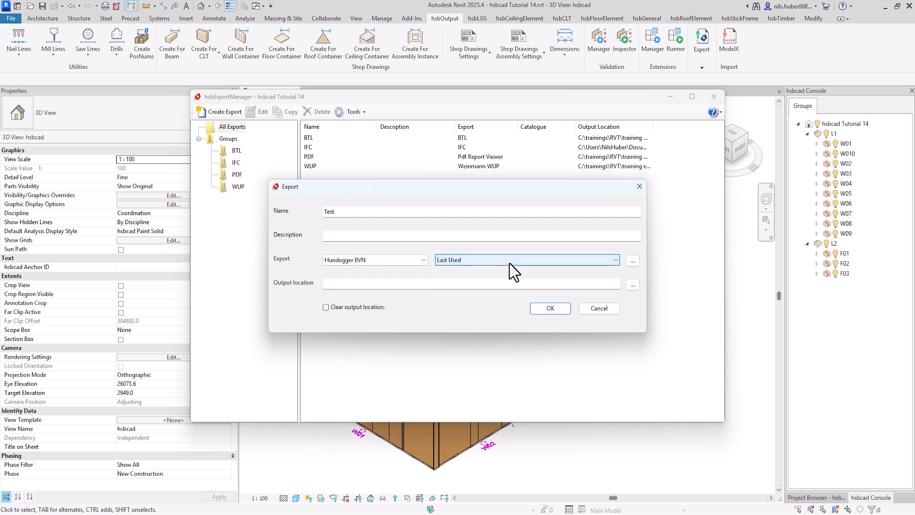
Set the Test export's output location to the personal folder inside hsbcad Dropbox and save the export
{"action": "left_click", "coordinate": [632, 286]}
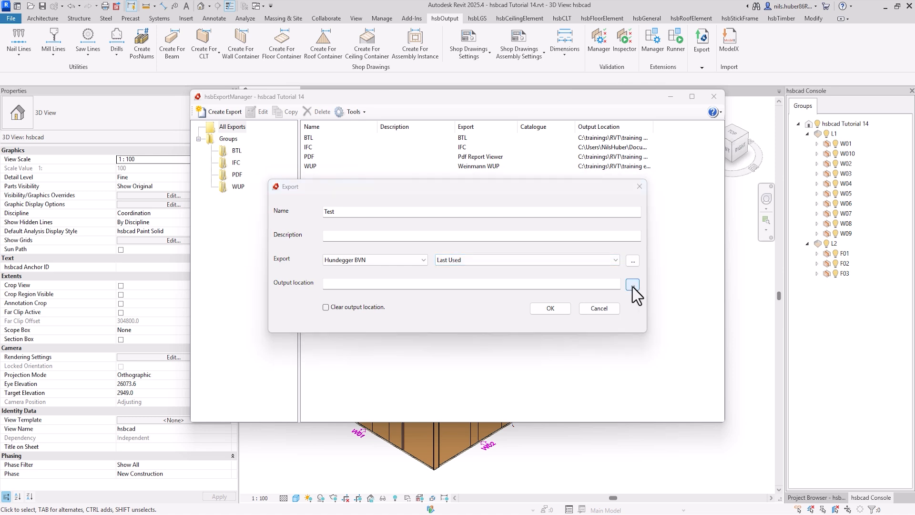
{"action": "left_click", "coordinate": [324, 309]}
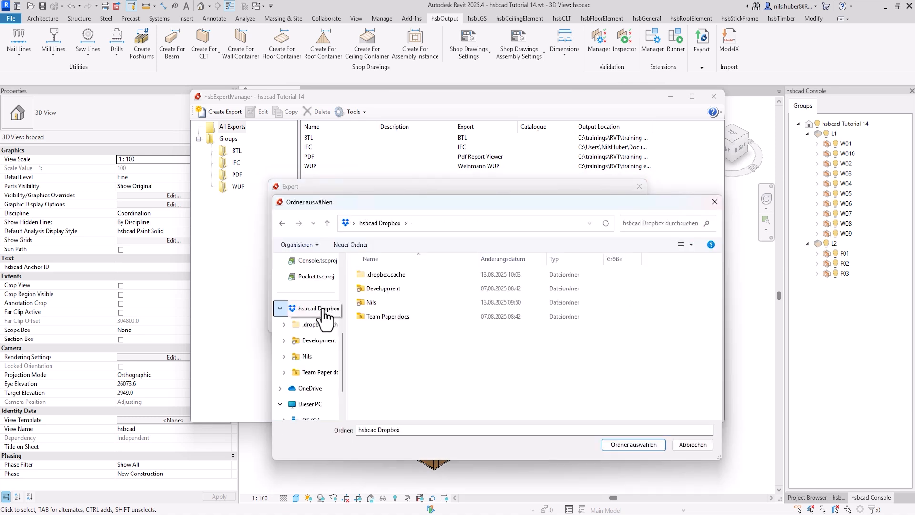
{"action": "double_click", "coordinate": [376, 304]}
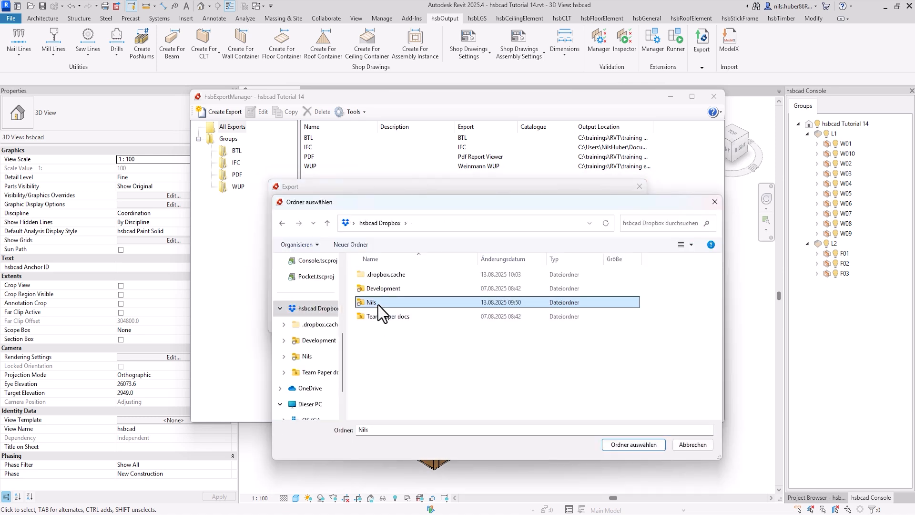
{"action": "left_click", "coordinate": [648, 445]}
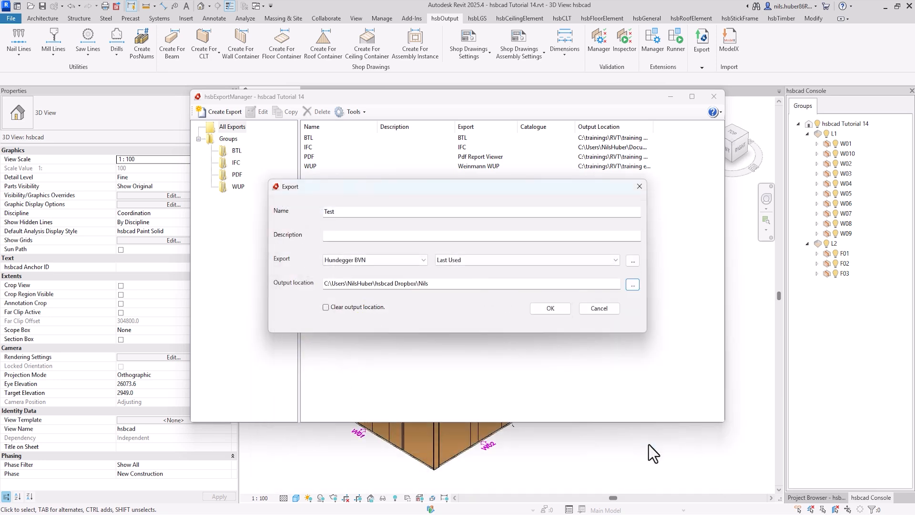
{"action": "left_click", "coordinate": [560, 309]}
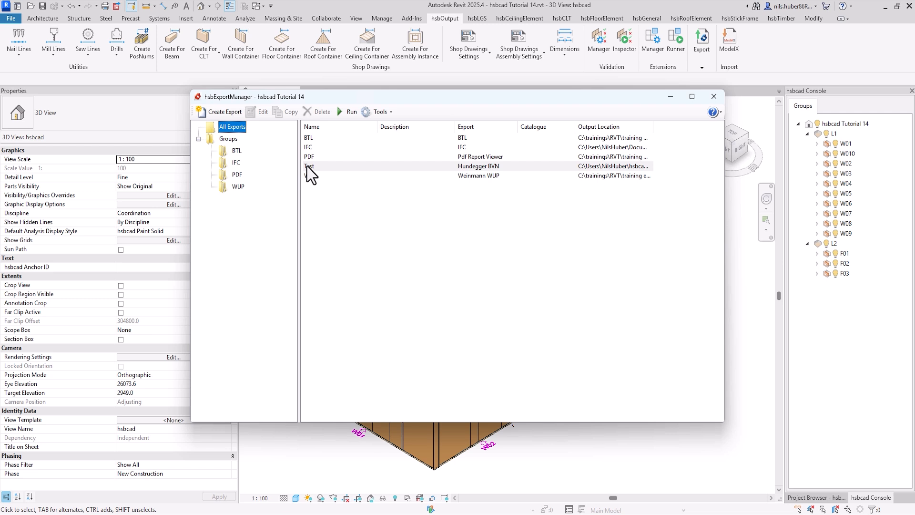
Create a new export group named Test under Groups
{"action": "left_click", "coordinate": [227, 140]}
{"action": "right_click", "coordinate": [227, 140]}
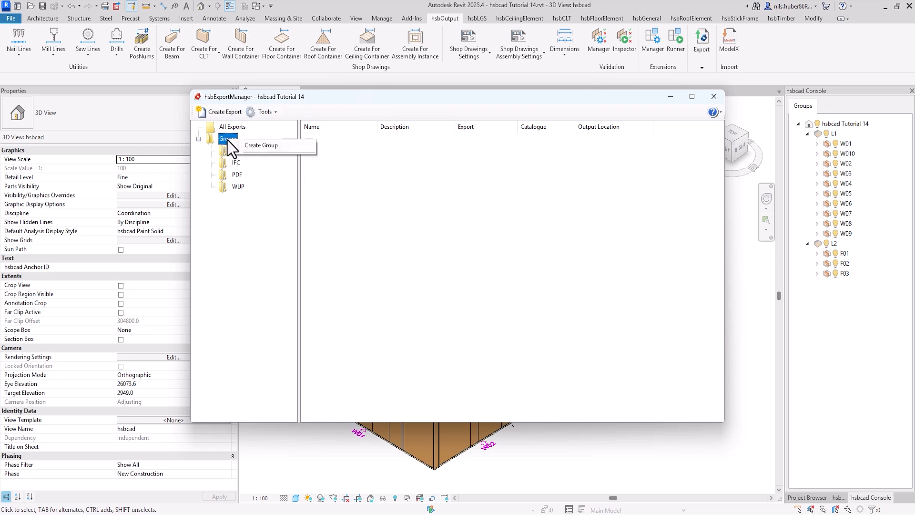
{"action": "left_click", "coordinate": [262, 145]}
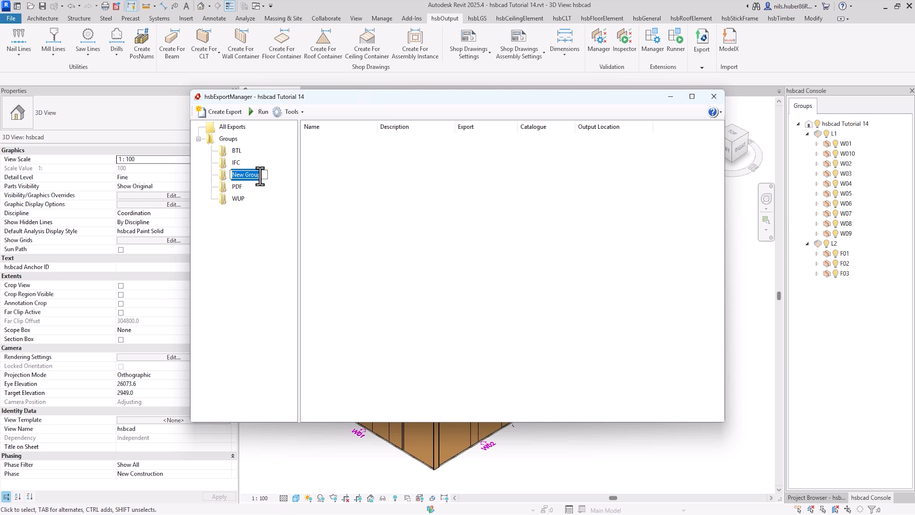
{"action": "type", "text": "Test"}
{"action": "key", "text": "Return"}
Add the Test export to the Test group, check the group's contents and close the export manager
{"action": "left_click", "coordinate": [234, 127]}
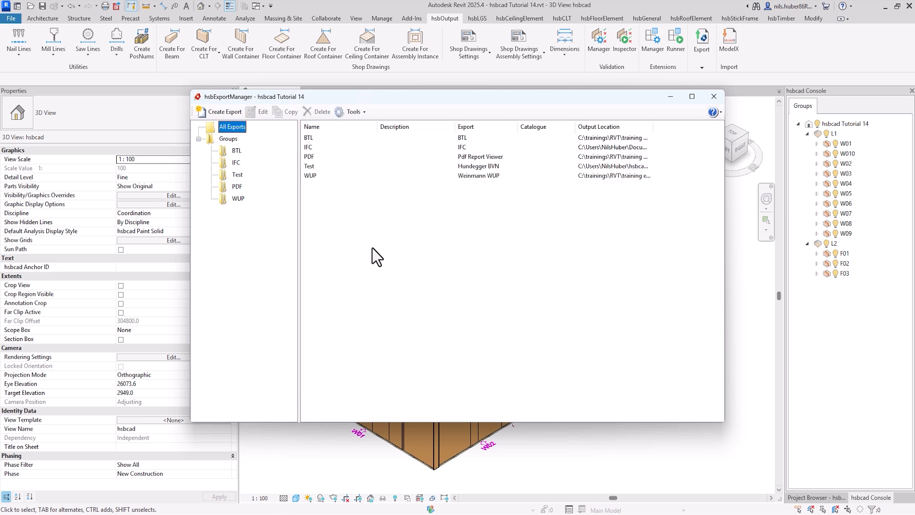
{"action": "left_click", "coordinate": [315, 166]}
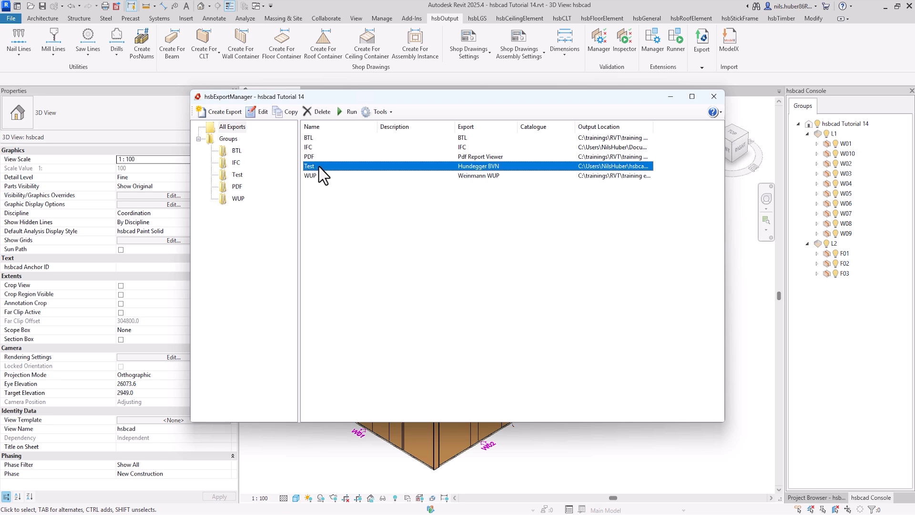
{"action": "right_click", "coordinate": [318, 167]}
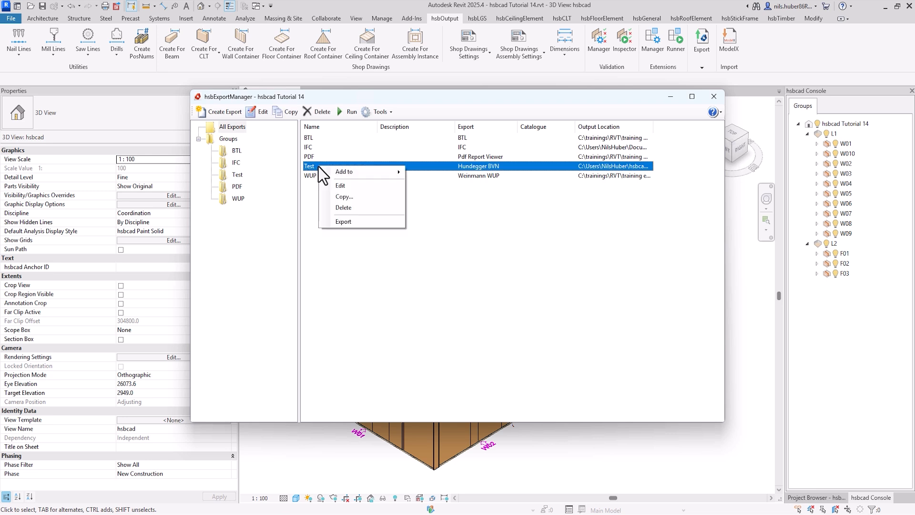
{"action": "mouse_move", "coordinate": [342, 175]}
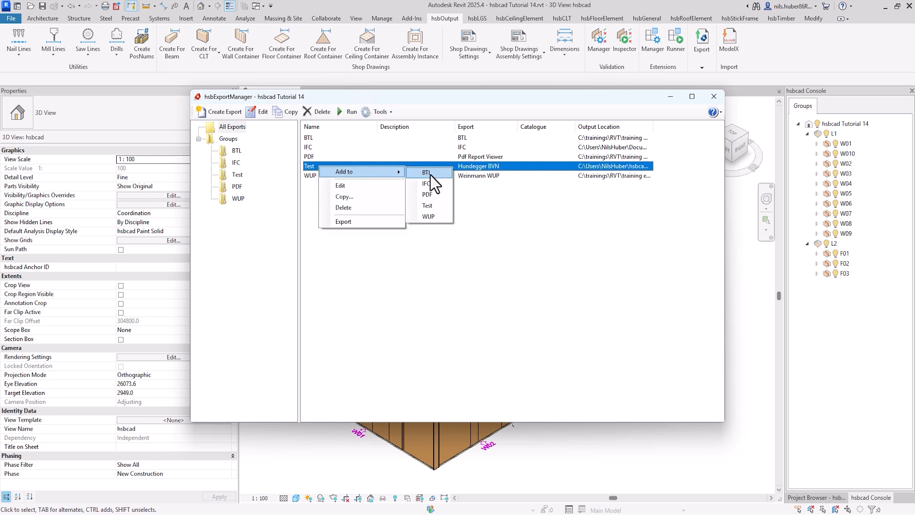
{"action": "left_click", "coordinate": [429, 205]}
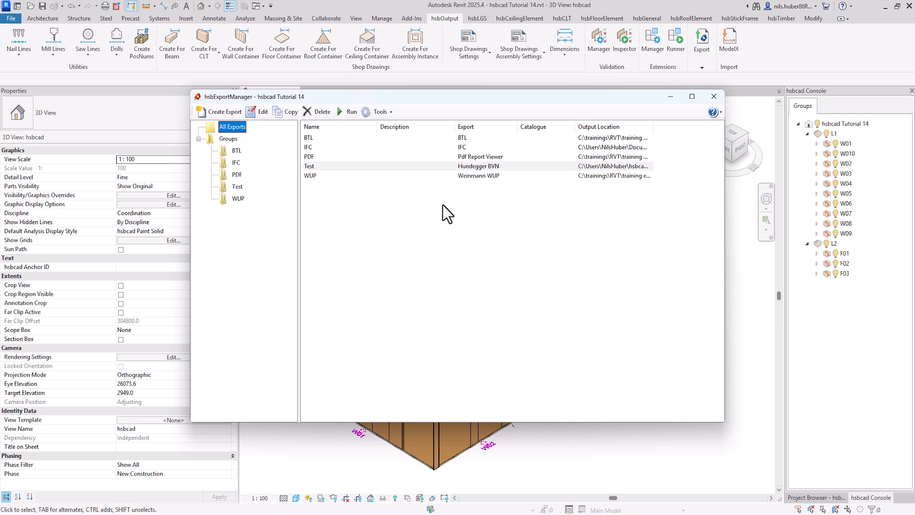
{"action": "left_click", "coordinate": [240, 188]}
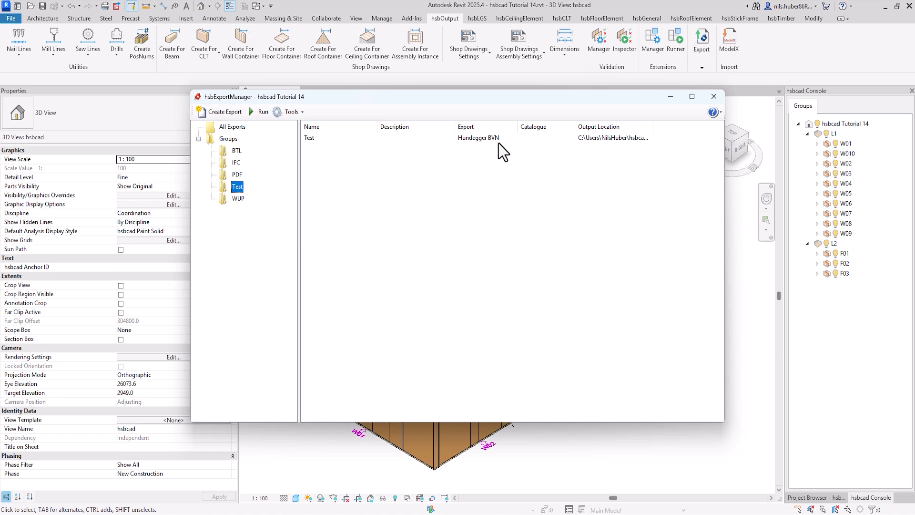
{"action": "left_click", "coordinate": [709, 98]}
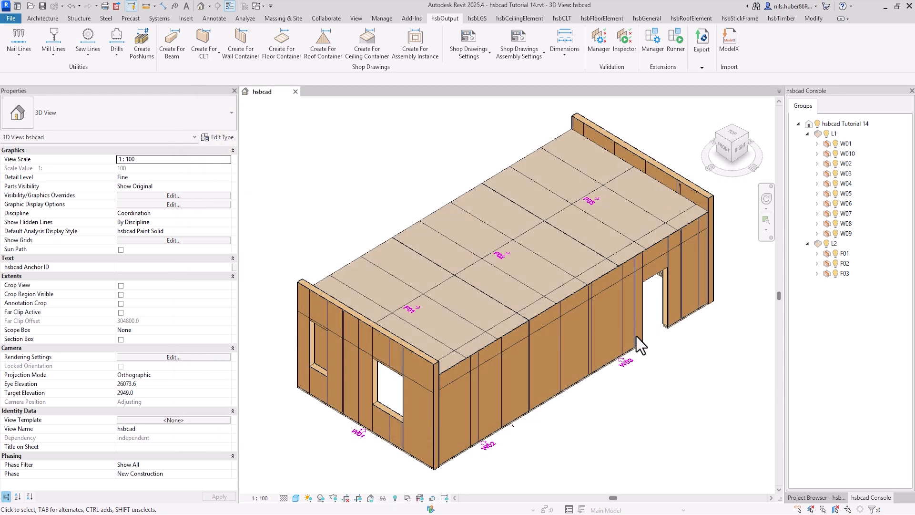
Export wall W01 through the hsbcad Exporter using the Test group, and close the export status report
{"action": "left_click", "coordinate": [703, 66]}
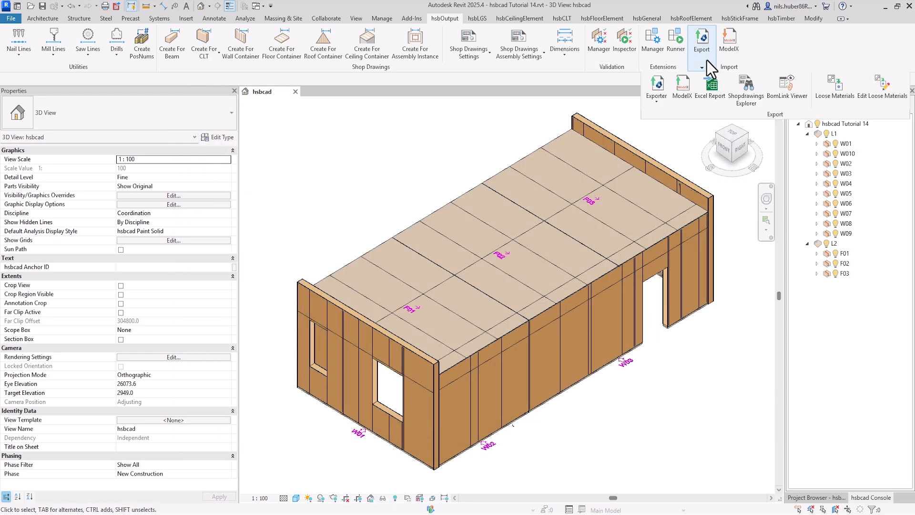
{"action": "left_click", "coordinate": [656, 99]}
{"action": "left_click", "coordinate": [664, 123]}
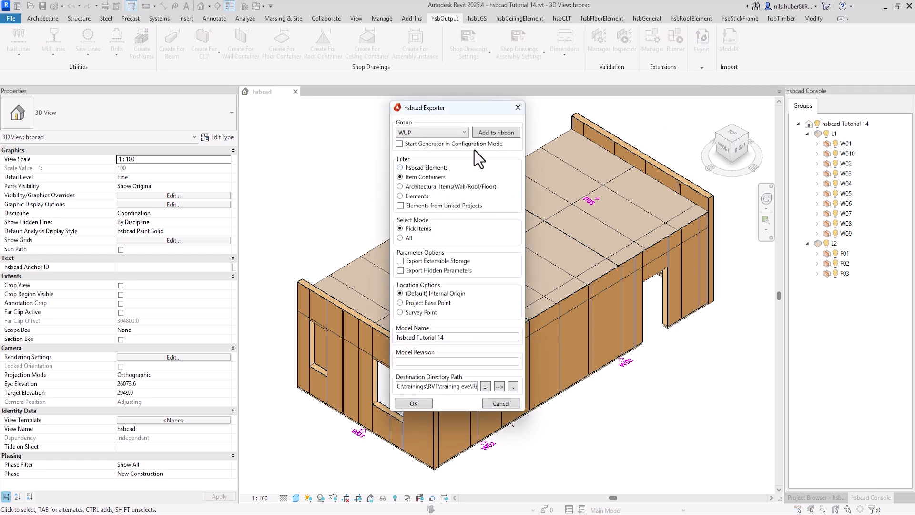
{"action": "left_click", "coordinate": [465, 133]}
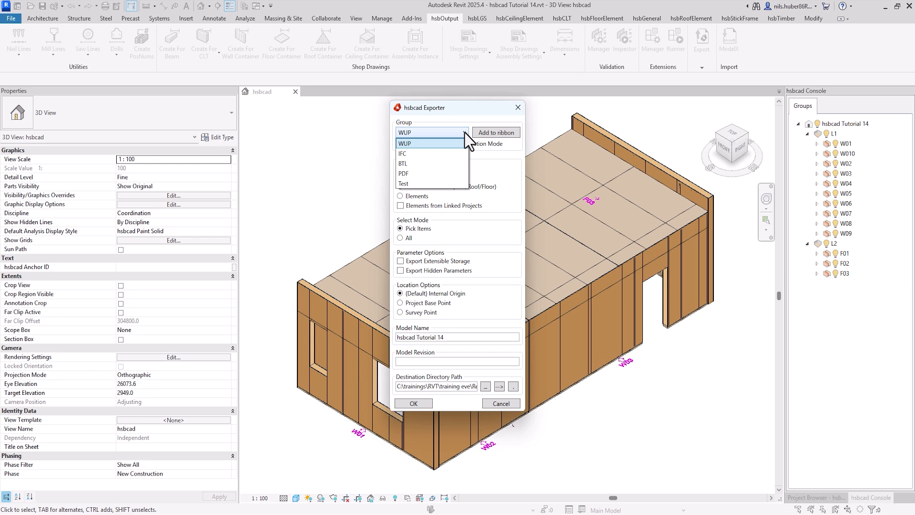
{"action": "left_click", "coordinate": [440, 183]}
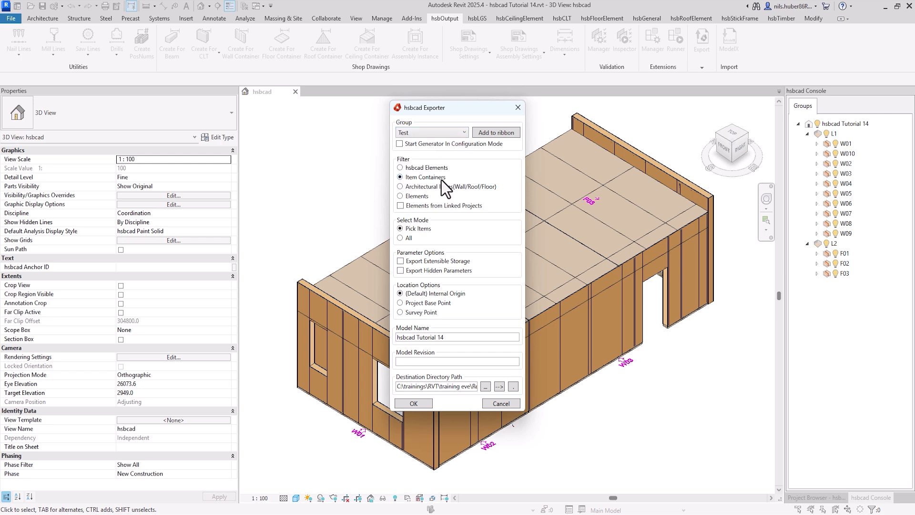
{"action": "left_click", "coordinate": [418, 402]}
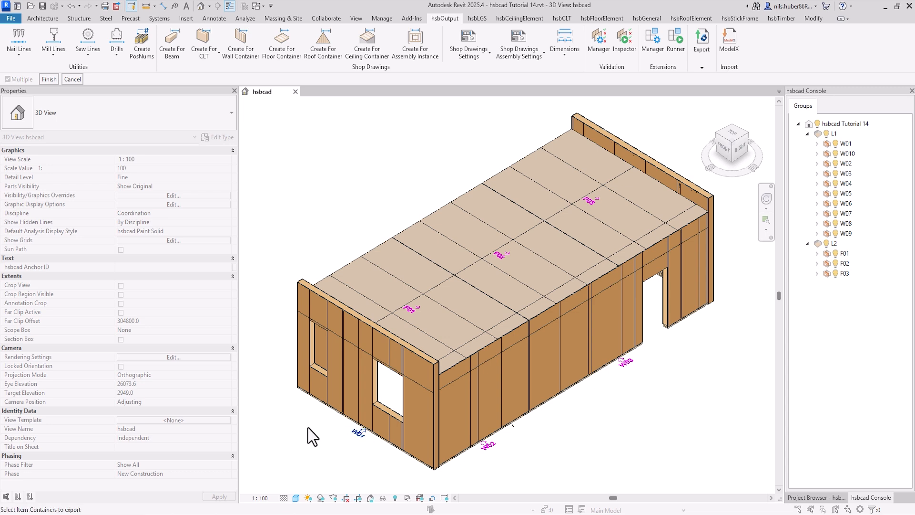
{"action": "key", "text": "Escape"}
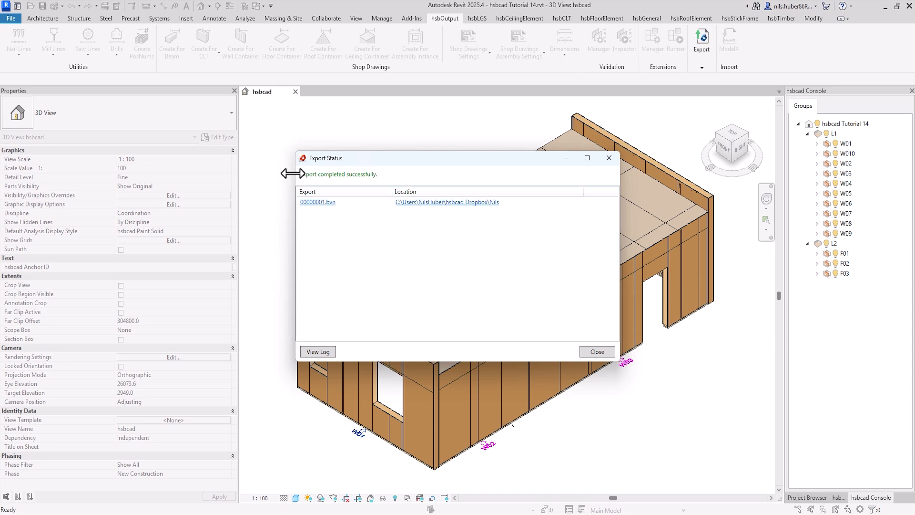
{"action": "left_click", "coordinate": [598, 352]}
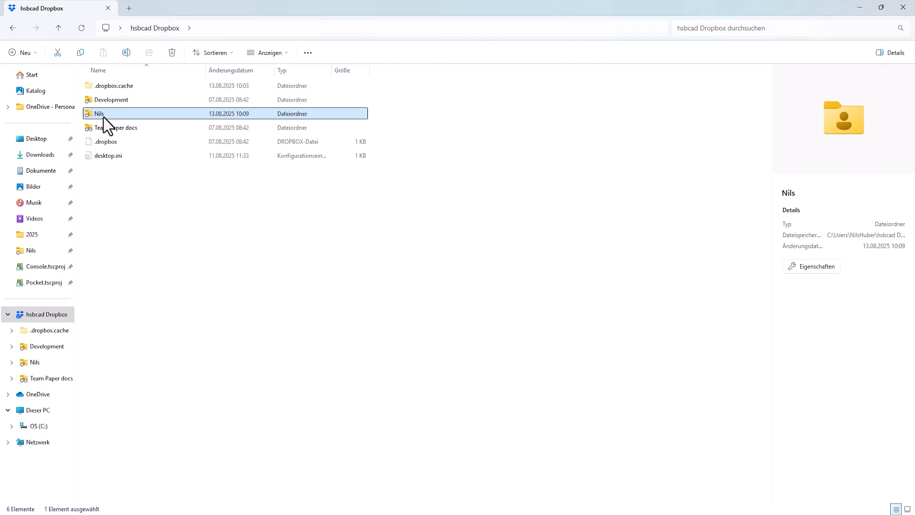
In File Explorer, check the personal folder inside hsbcad Dropbox for the exported BVN file, and return to Revit
{"action": "double_click", "coordinate": [104, 118]}
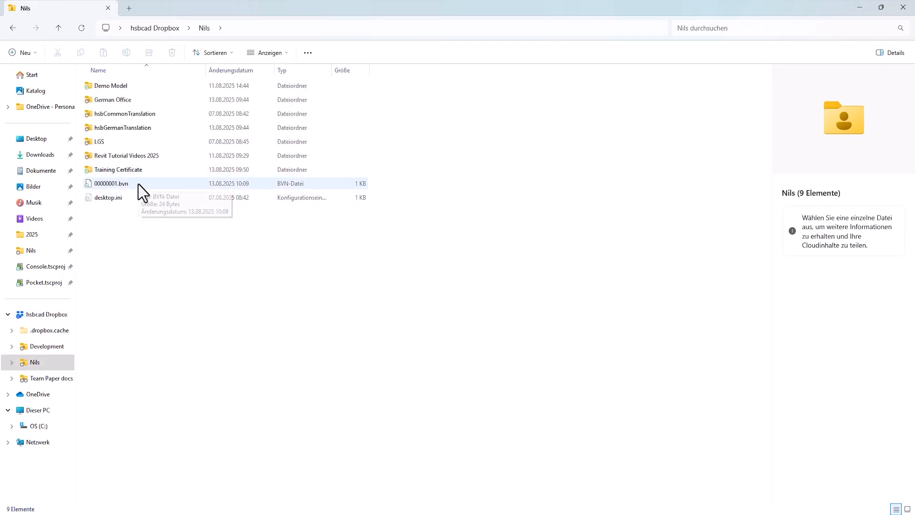
{"action": "left_click", "coordinate": [860, 7]}
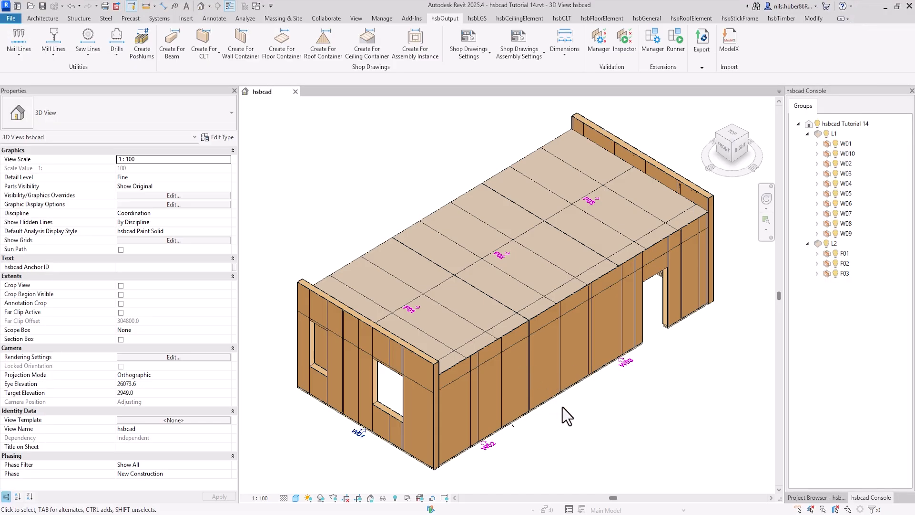